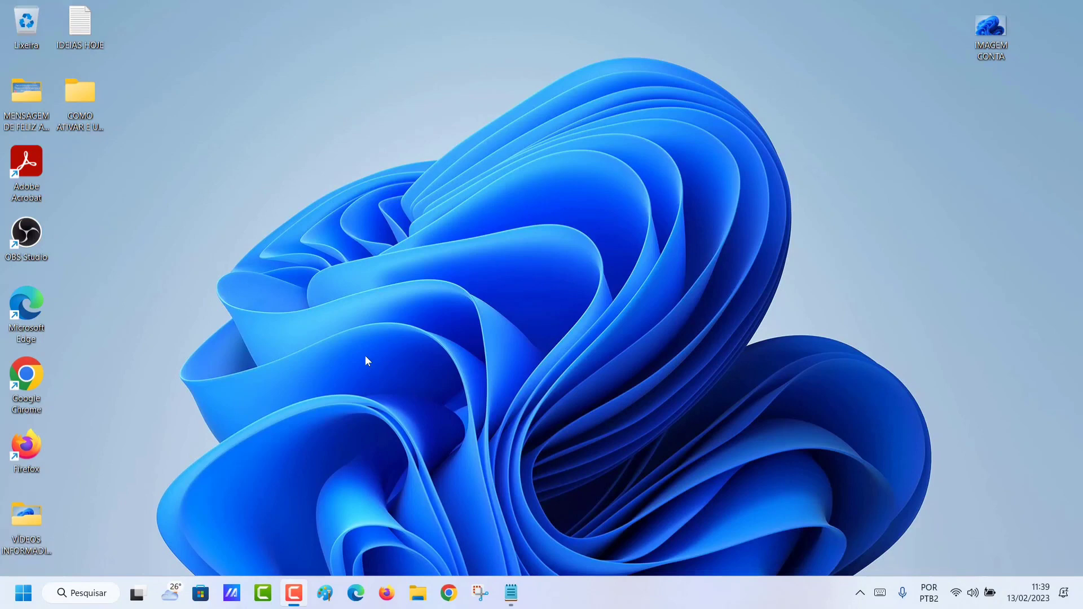
Step: Lock the computer from the account options to view the sign-in screen, and unlock it to return to the desktop
left_click(276, 120)
left_click(20, 599)
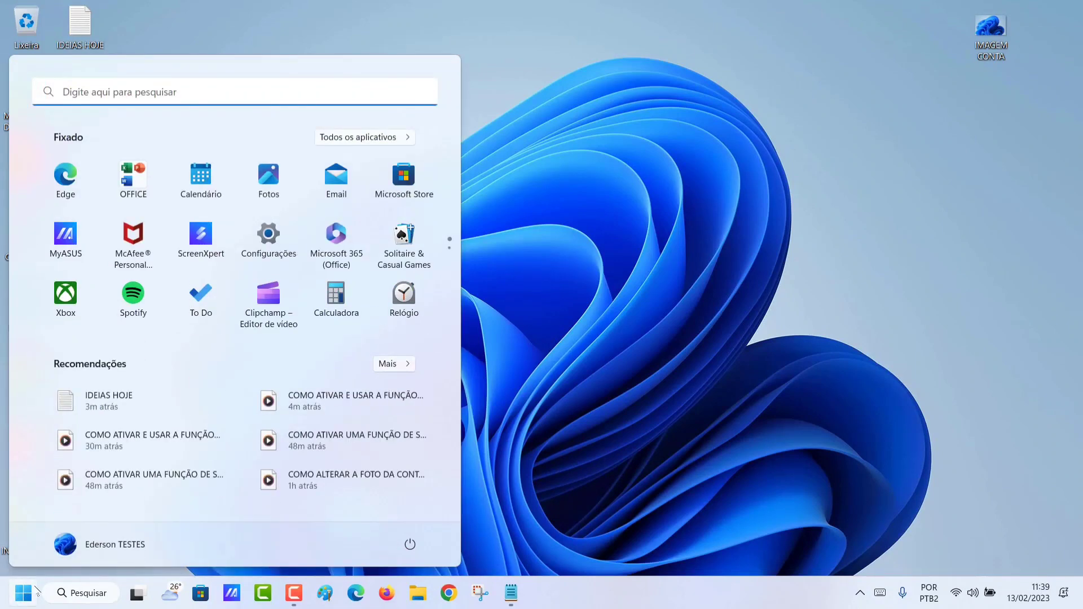
left_click(126, 549)
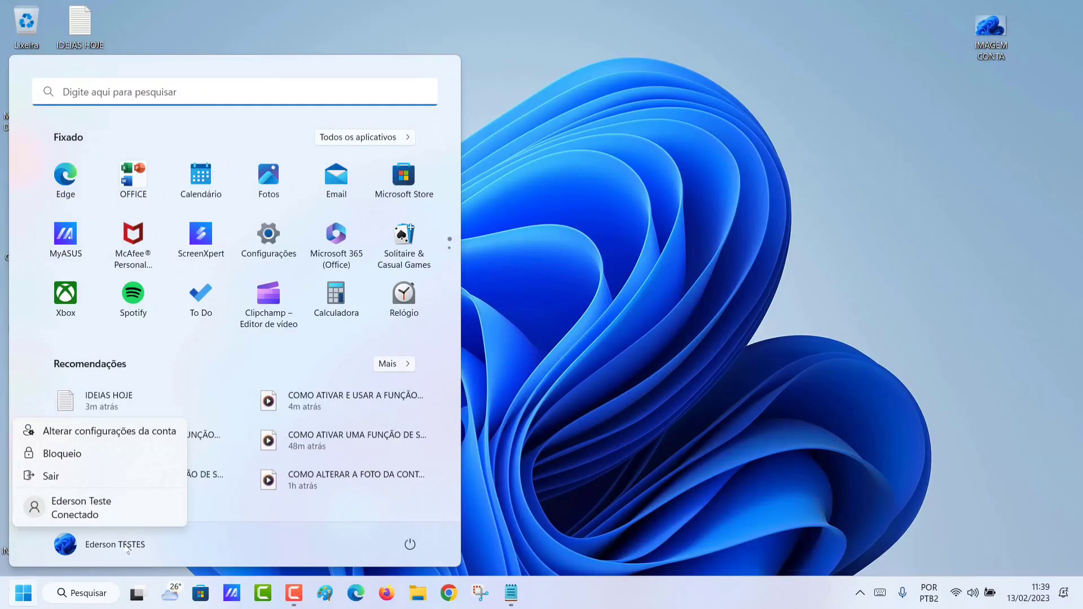
left_click(96, 454)
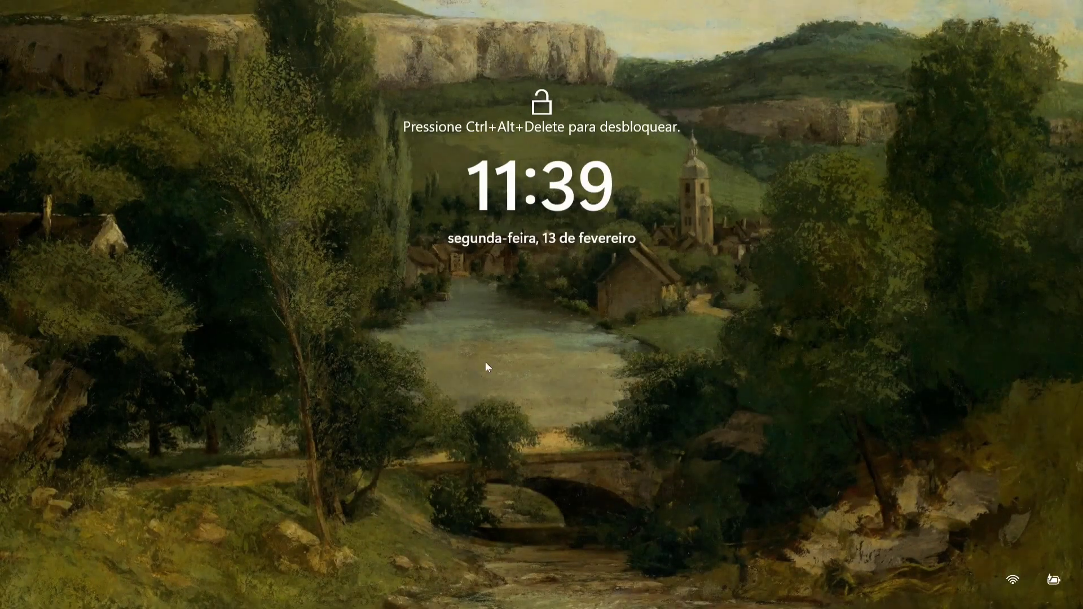
key("ctrl+alt+Delete")
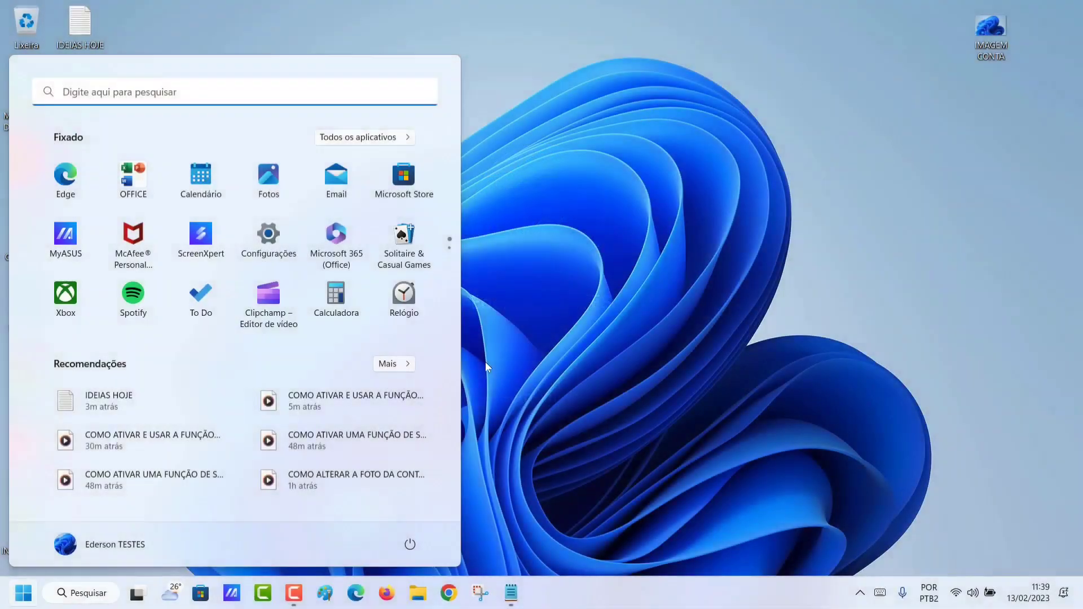
left_click(631, 303)
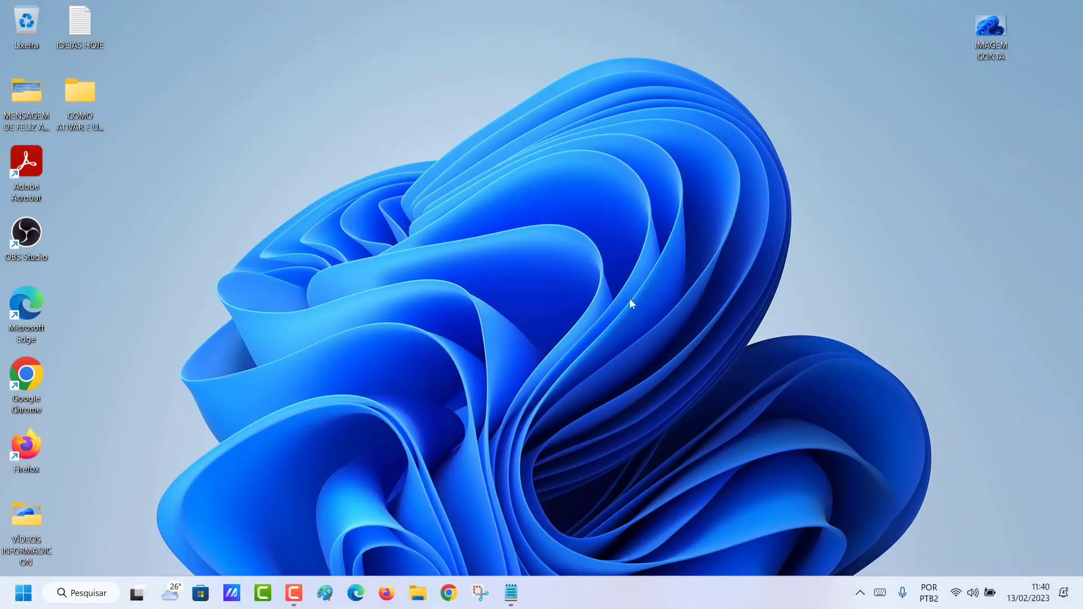
Step: Run the NETPLWIZ command to open the user accounts management dialog
key("Tab")
key("super+r")
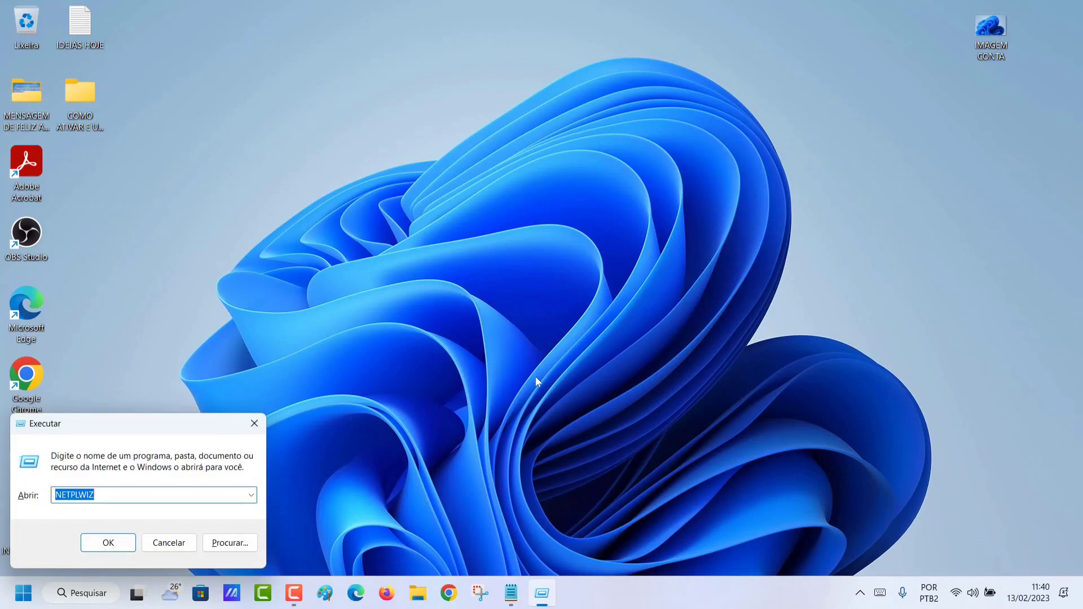
left_click(136, 498)
left_click(111, 545)
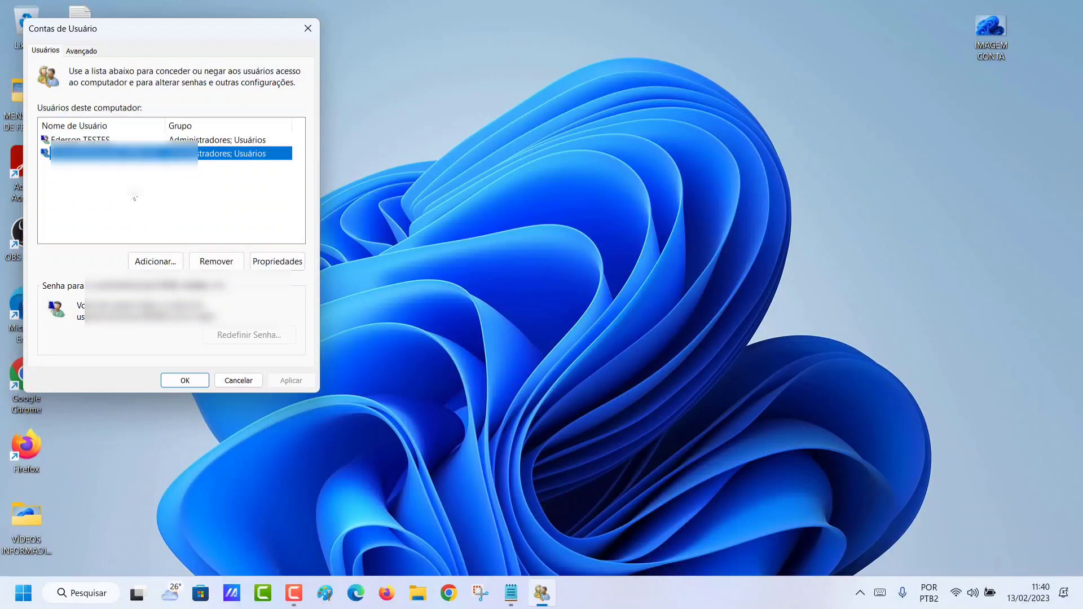
Step: Open the properties of the first listed local account and delete the last word of its user name
left_click(110, 140)
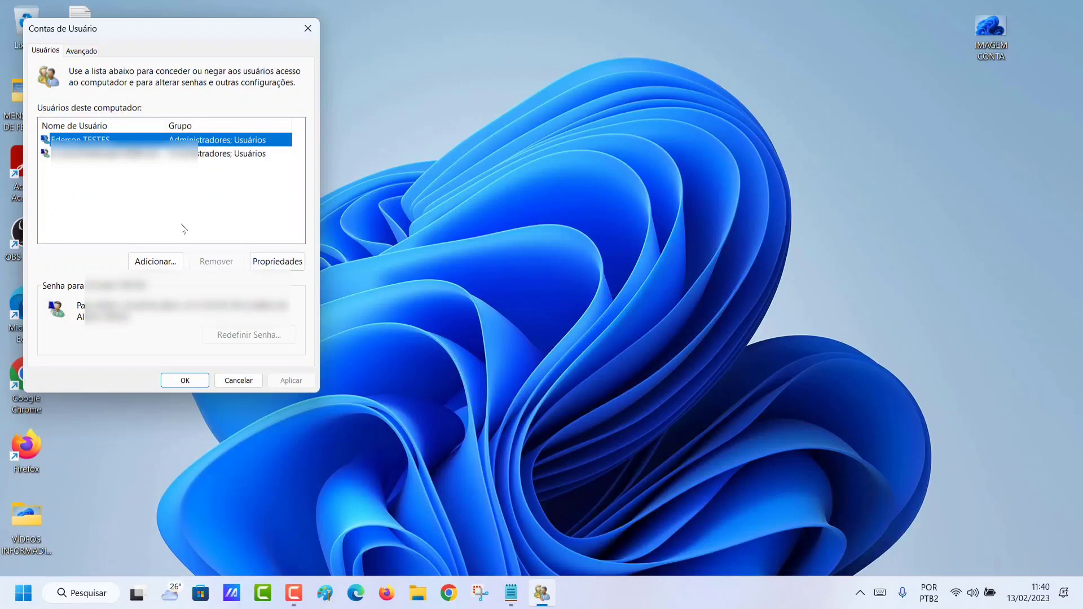
left_click(277, 262)
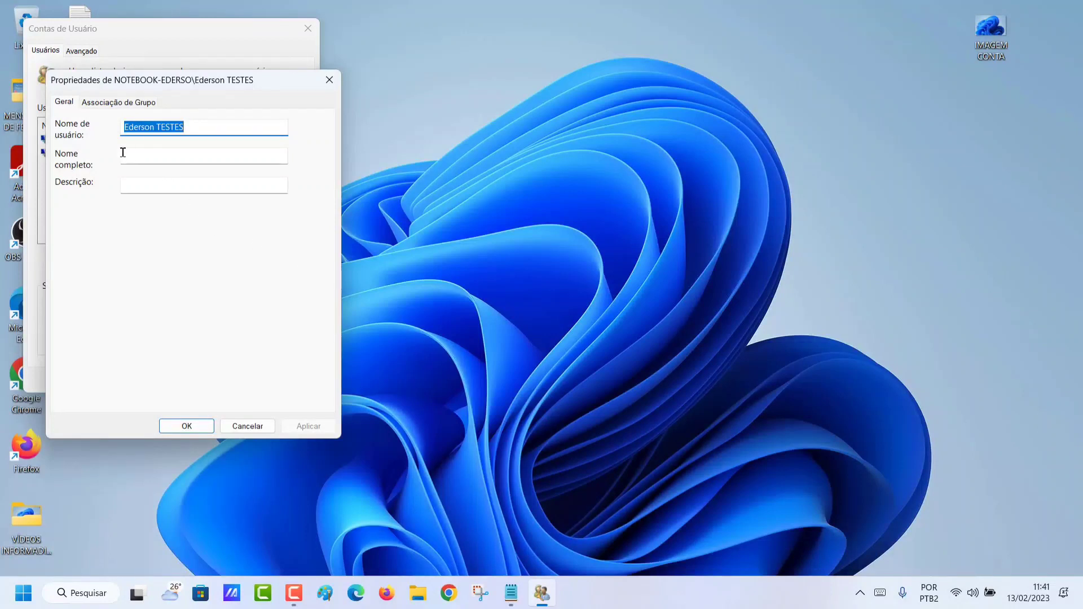
left_click(198, 128)
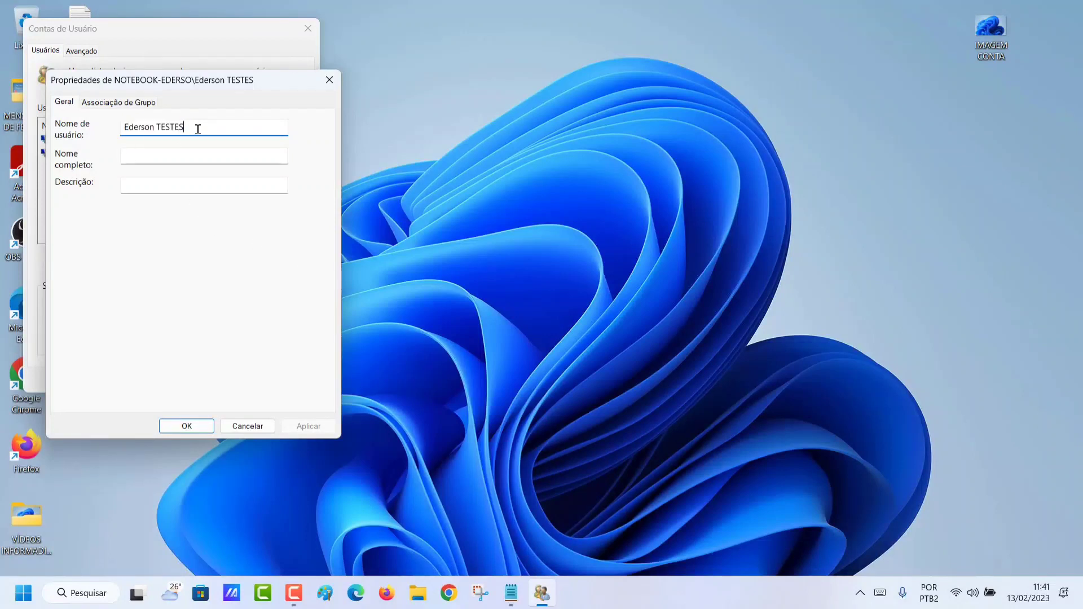
key("BackSpace")
key("BackSpace")
key("BackSpace")
key("BackSpace")
key("BackSpace")
key("BackSpace")
type("ALTERAR")
key("BackSpace")
key("BackSpace")
key("BackSpace")
key("BackSpace")
key("BackSpace")
key("BackSpace")
key("BackSpace")
Step: Enter USERS as the last word of the account's user name, apply the change and close both account dialogs
type("USERS")
left_click(303, 426)
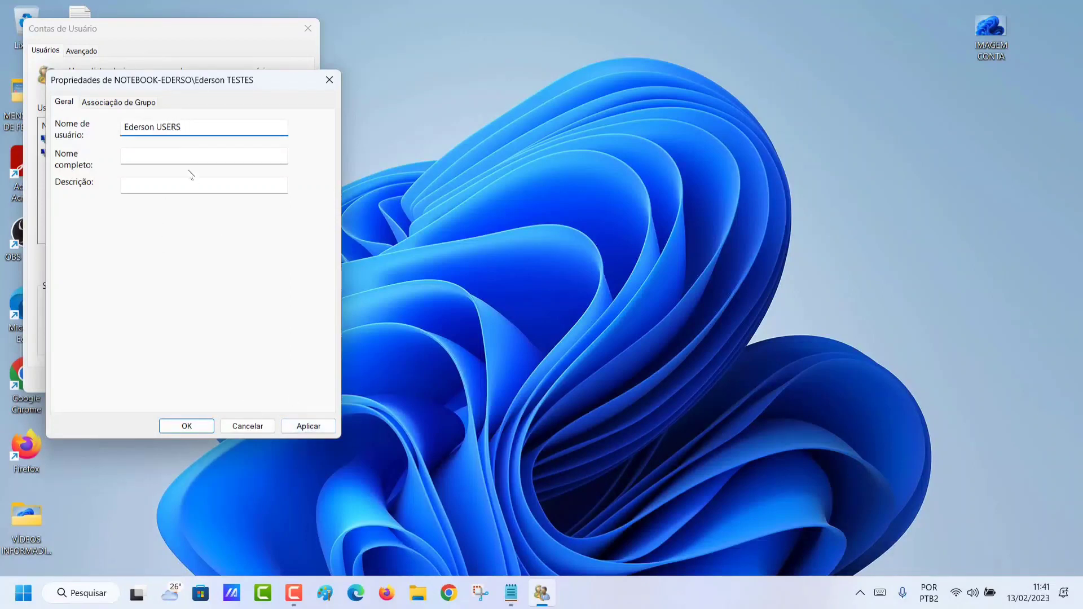
left_click(318, 431)
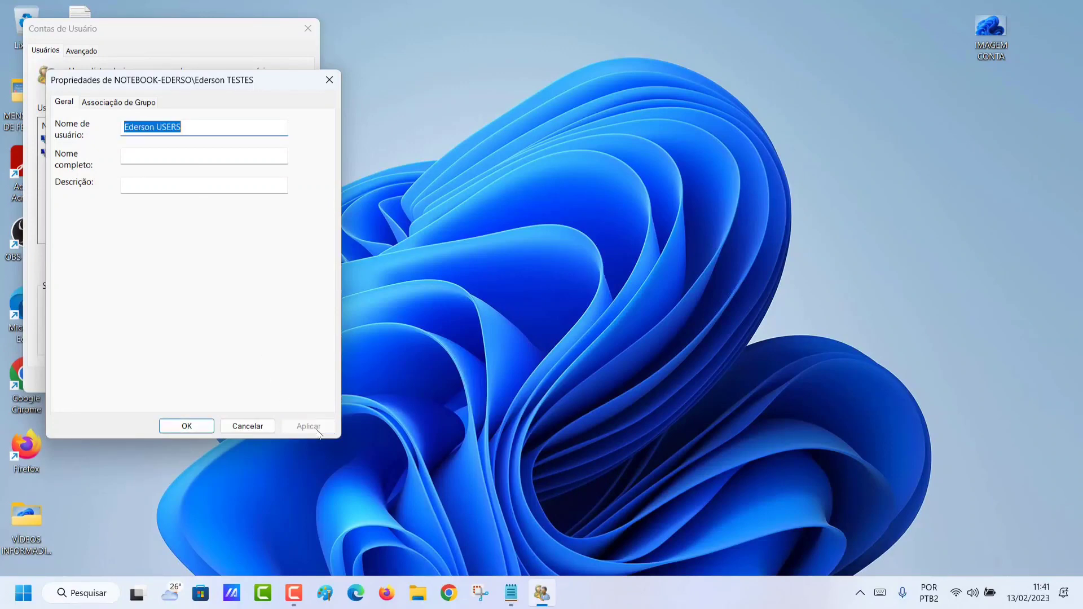
left_click(187, 426)
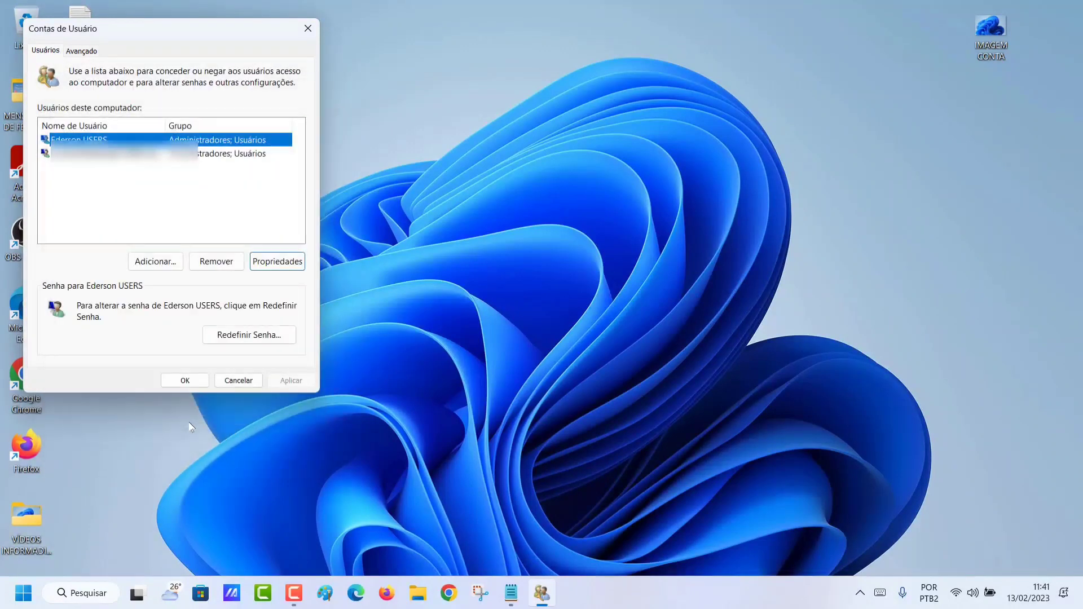
left_click(188, 383)
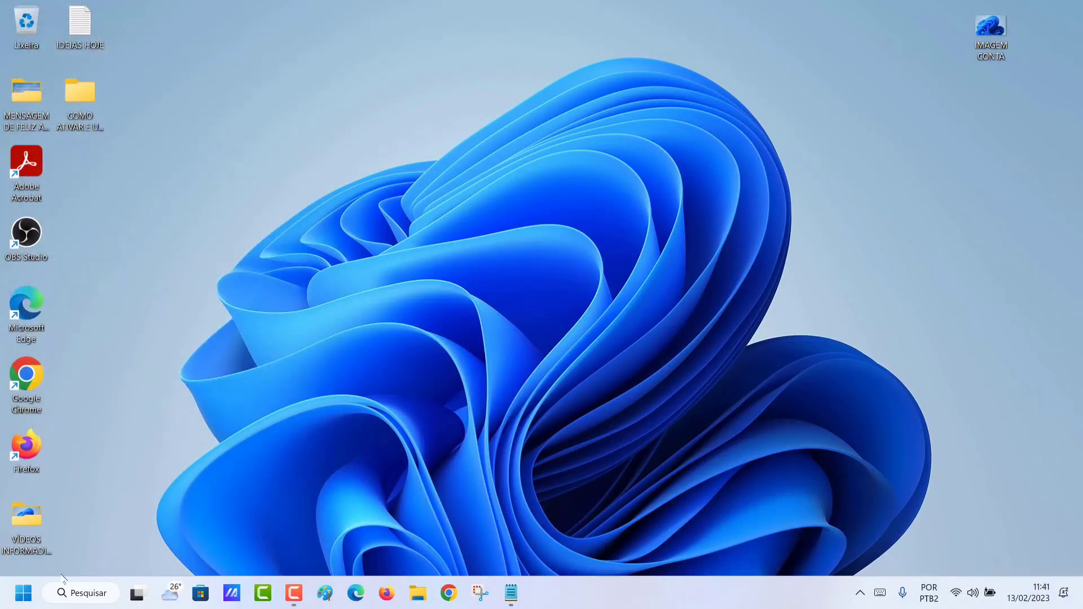
Step: Lock and unlock the computer from the account options three times to check the user name on the sign-in screen
left_click(22, 597)
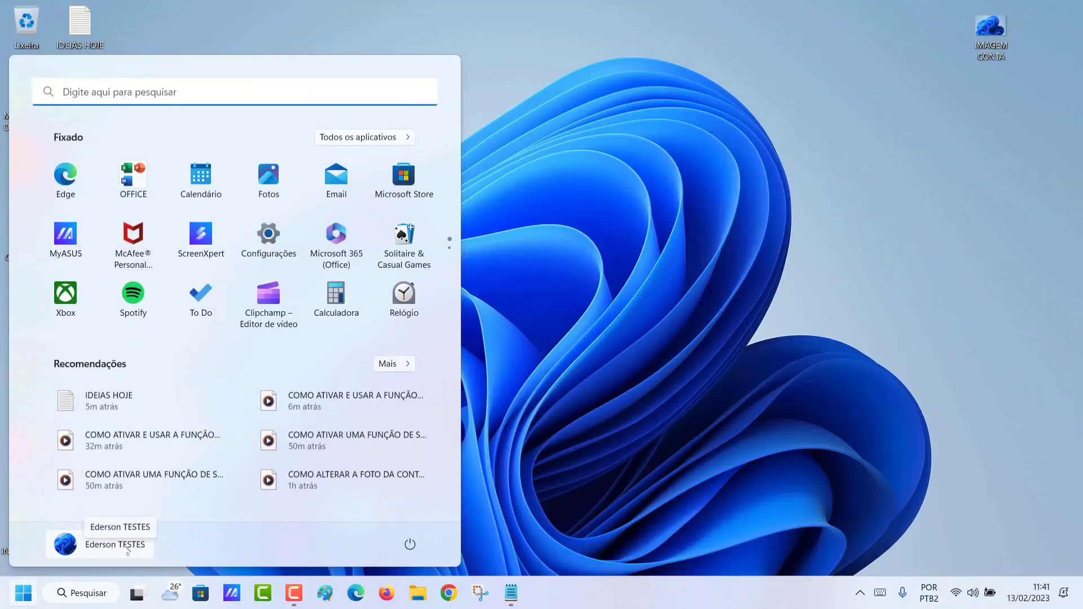
left_click(127, 550)
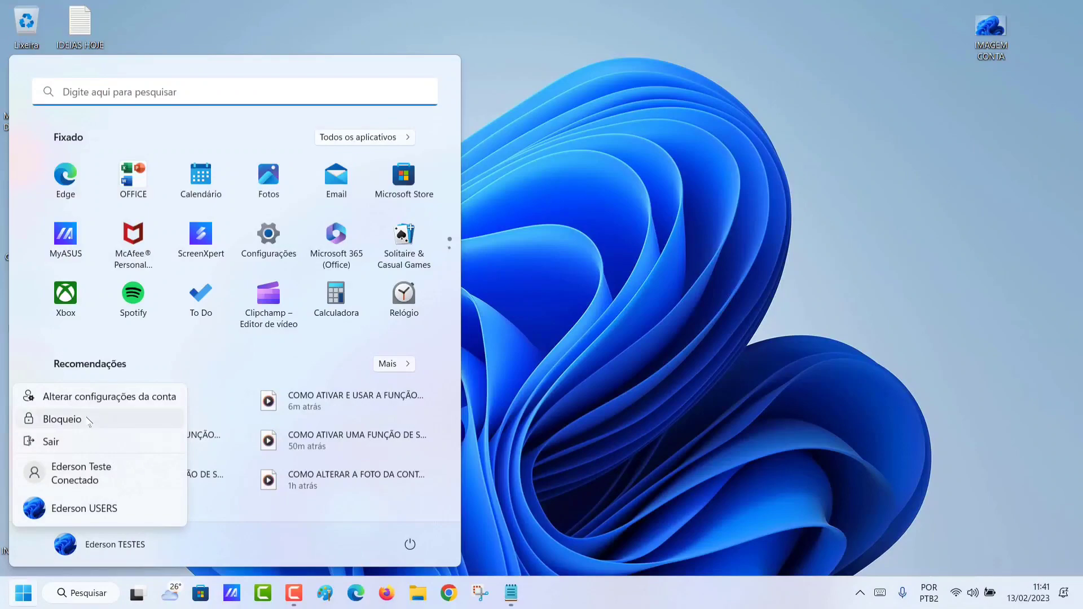
left_click(62, 419)
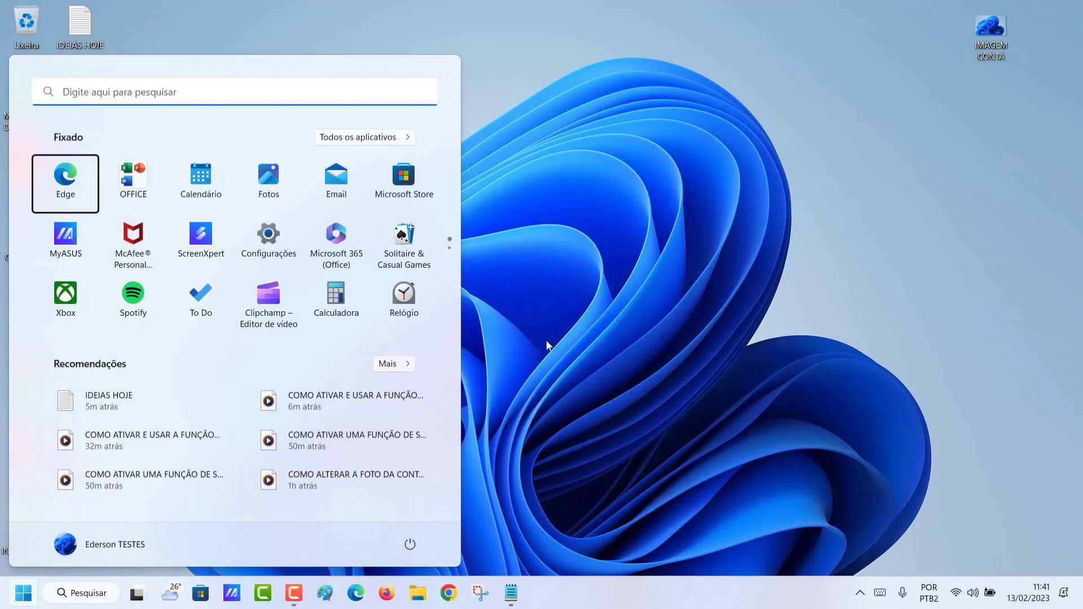
left_click(555, 331)
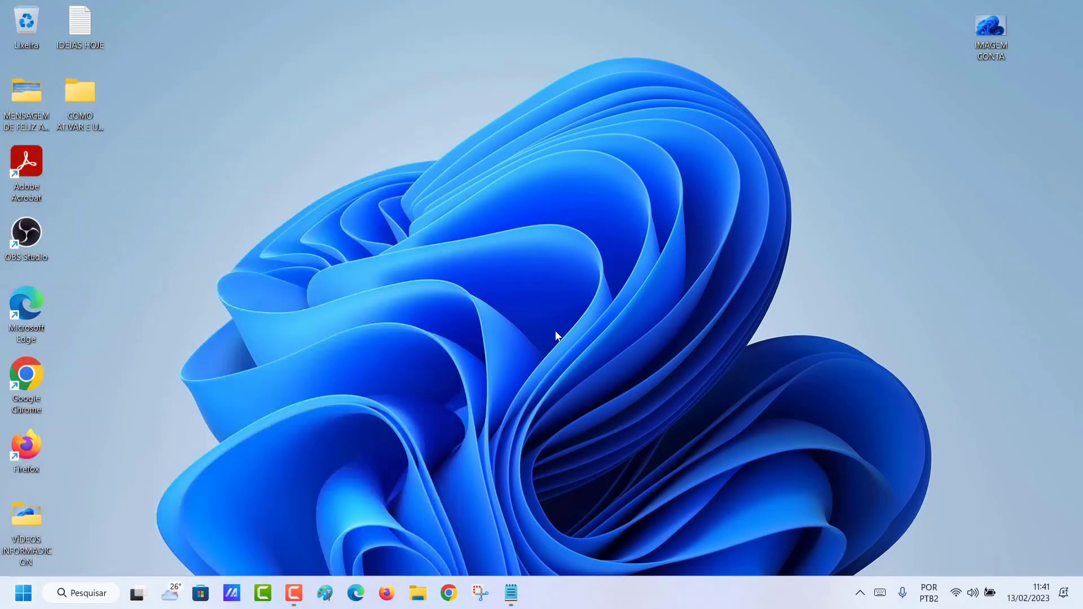
left_click(22, 593)
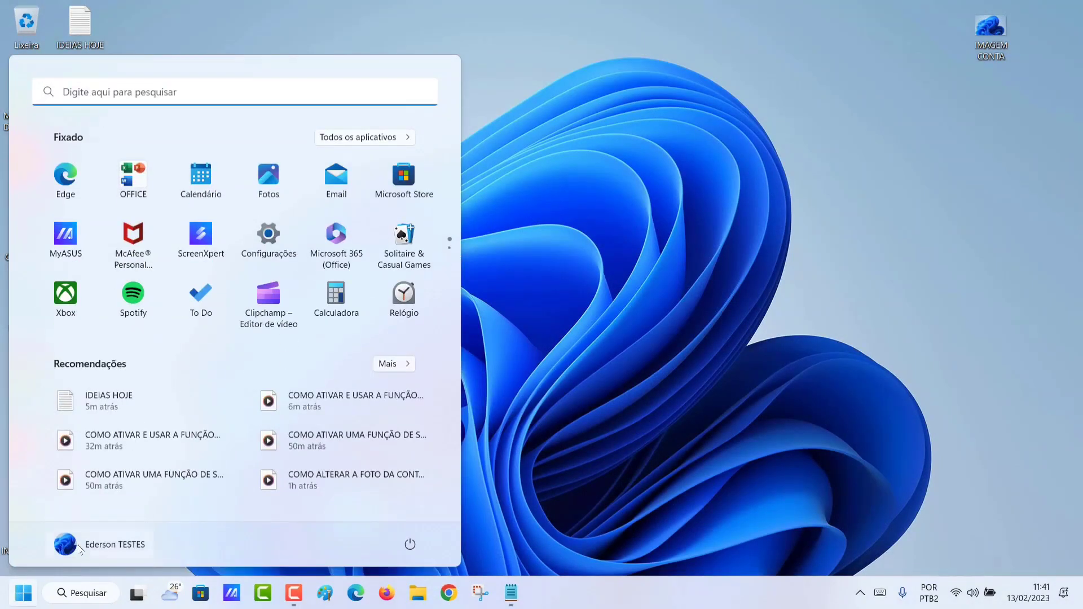
left_click(111, 540)
left_click(68, 419)
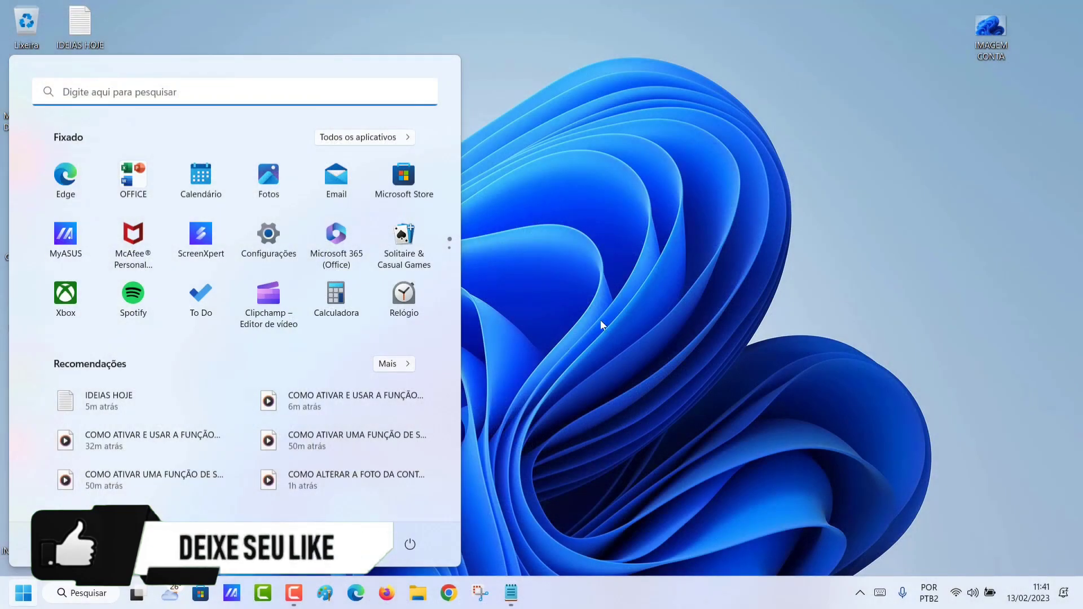
left_click(592, 310)
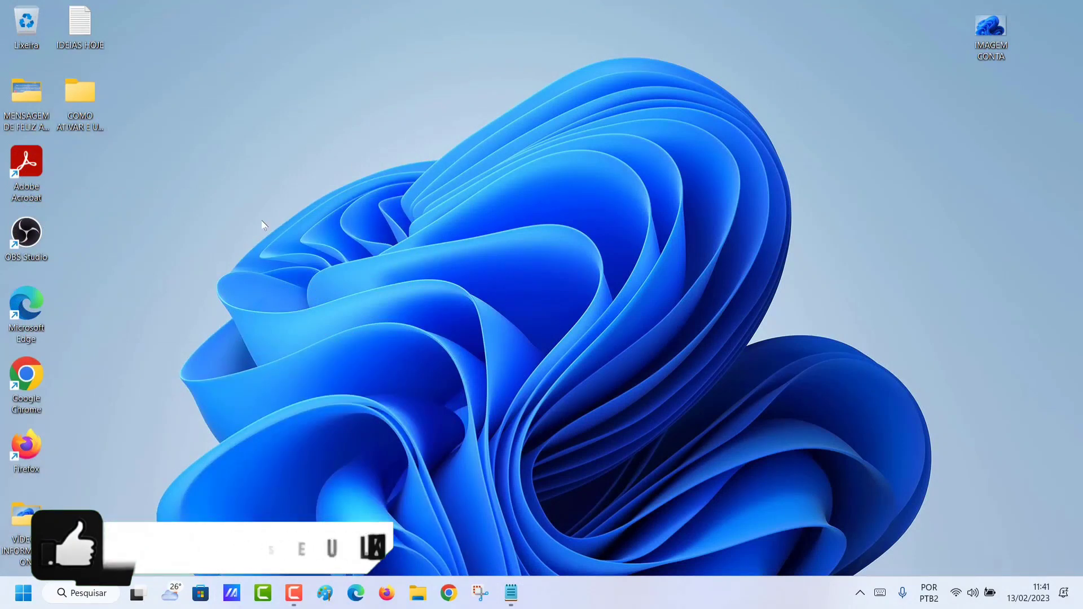
left_click(23, 598)
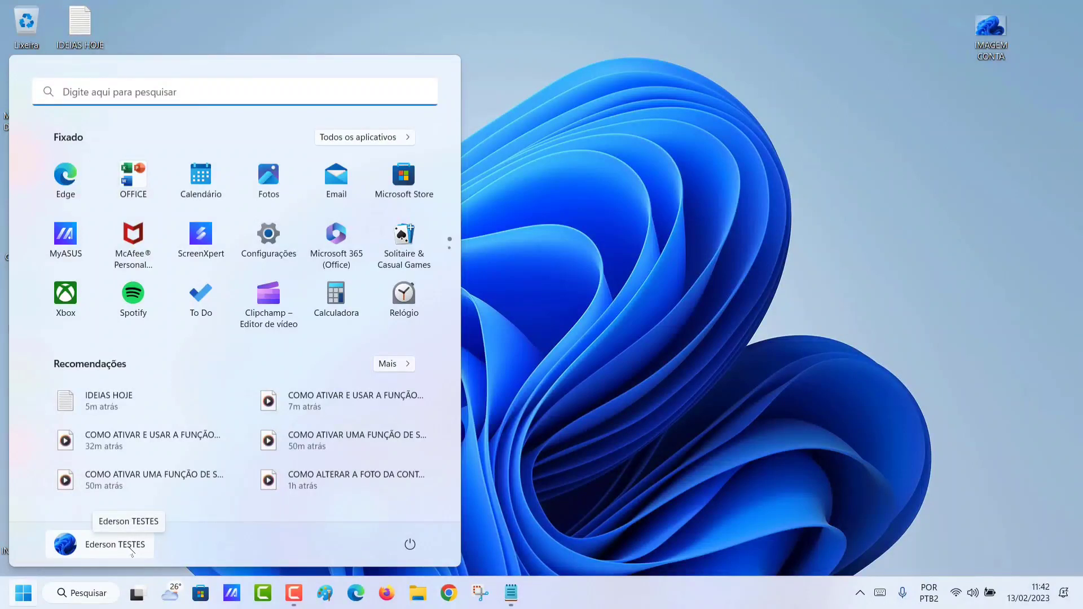
left_click(130, 548)
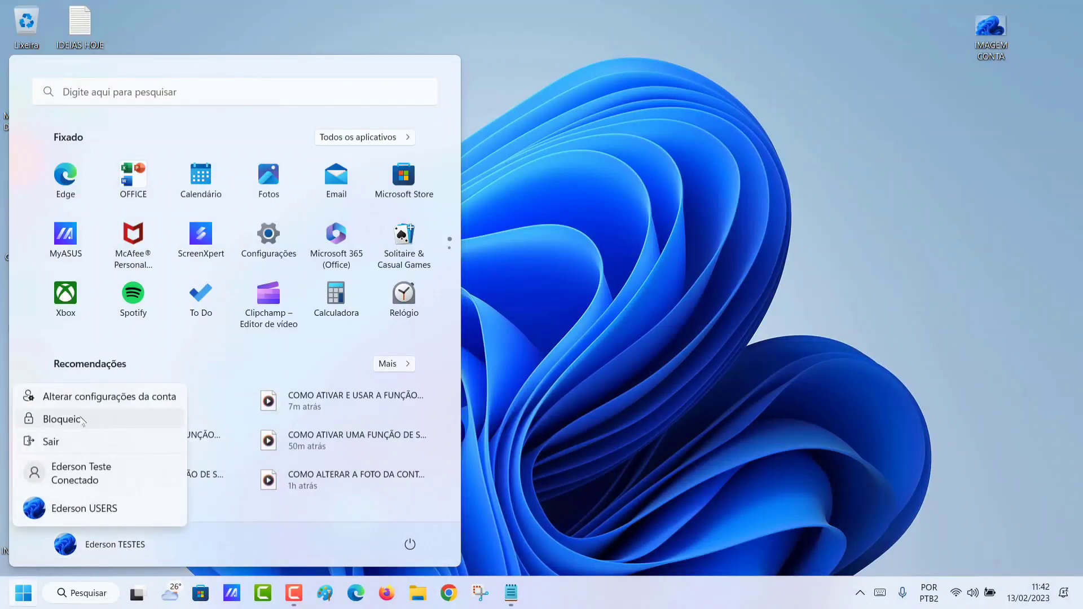
left_click(62, 419)
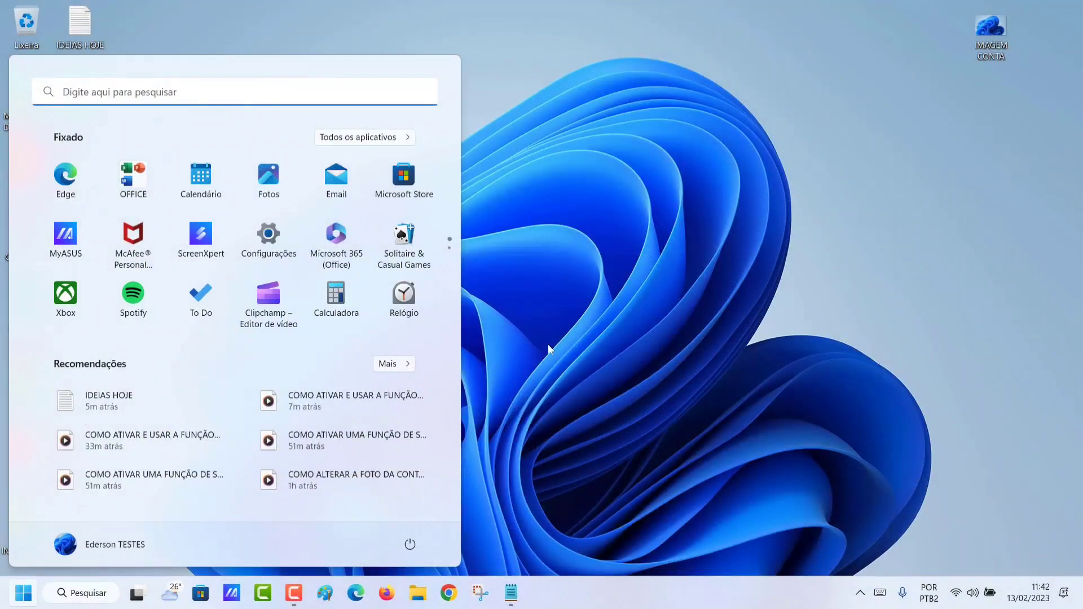
left_click(615, 331)
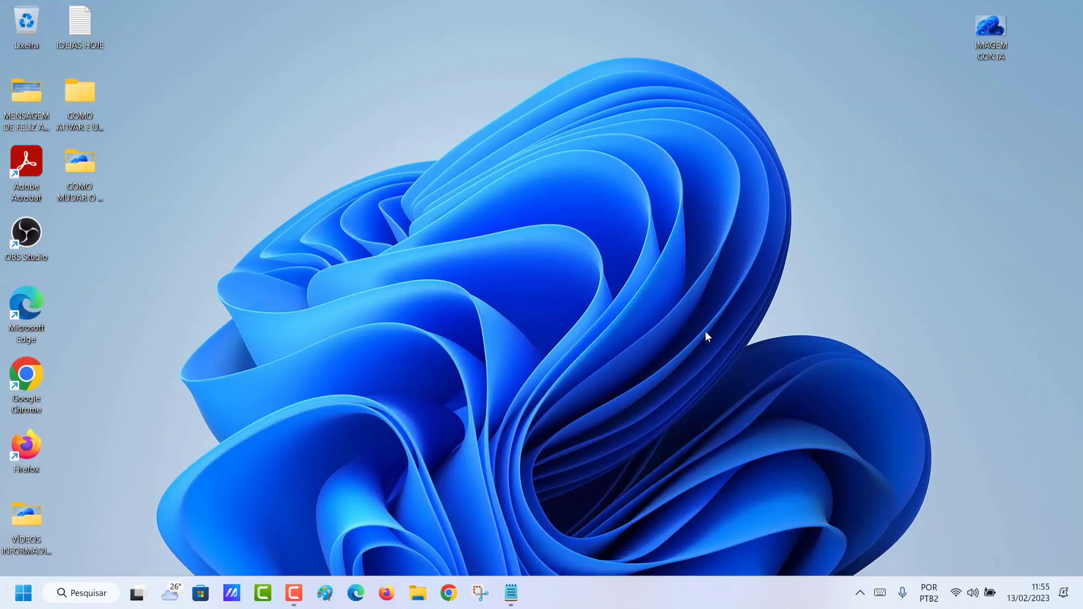
Step: Examine the signed-in account's name and options and the available power options, leaving without choosing any
left_click(23, 592)
left_click(113, 540)
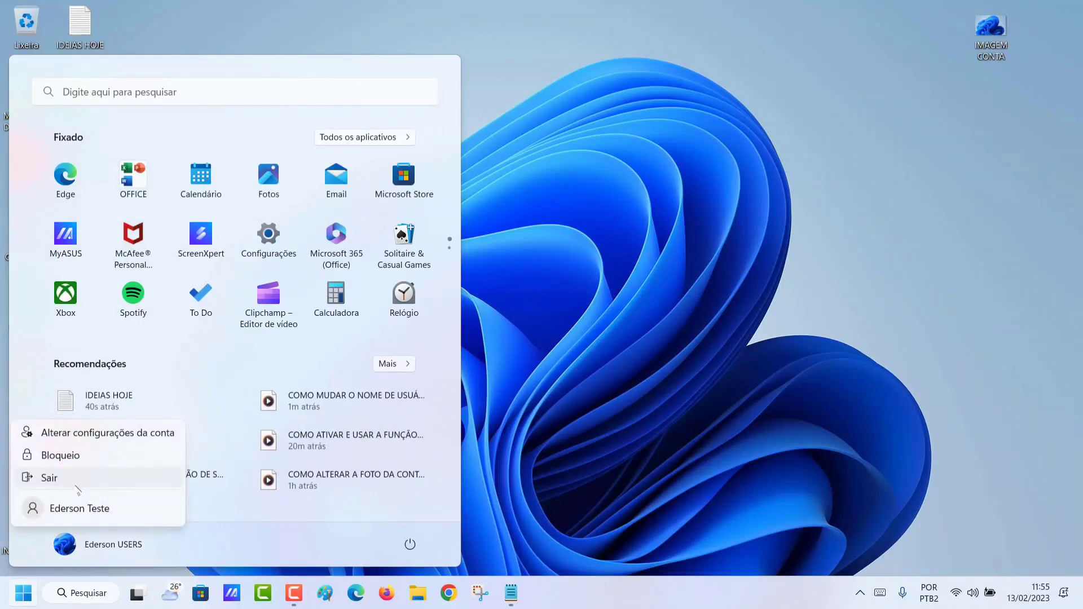
left_click(410, 545)
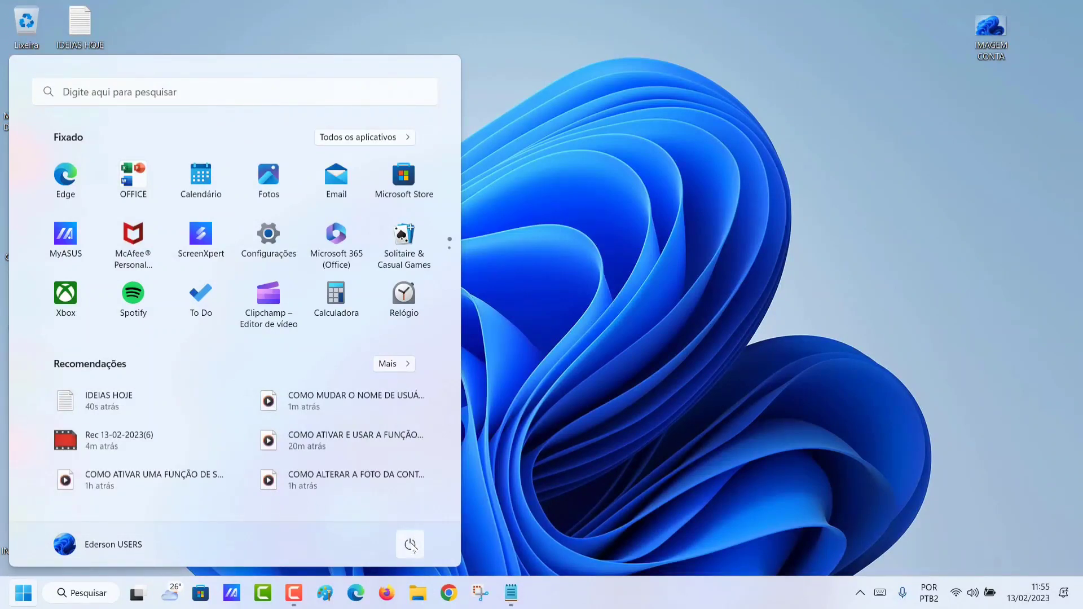
left_click(410, 544)
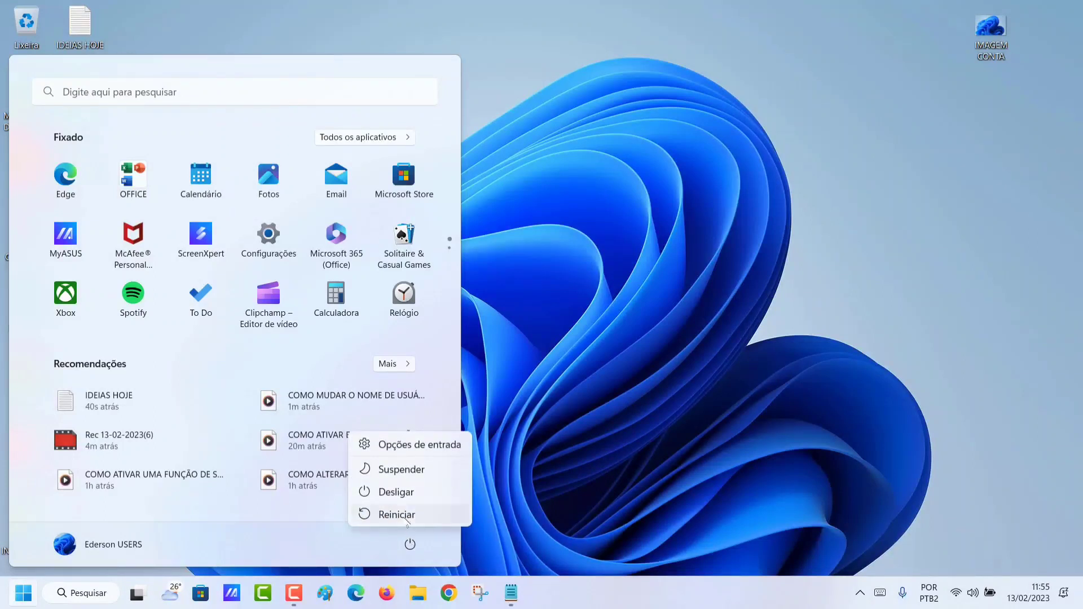
key("Escape")
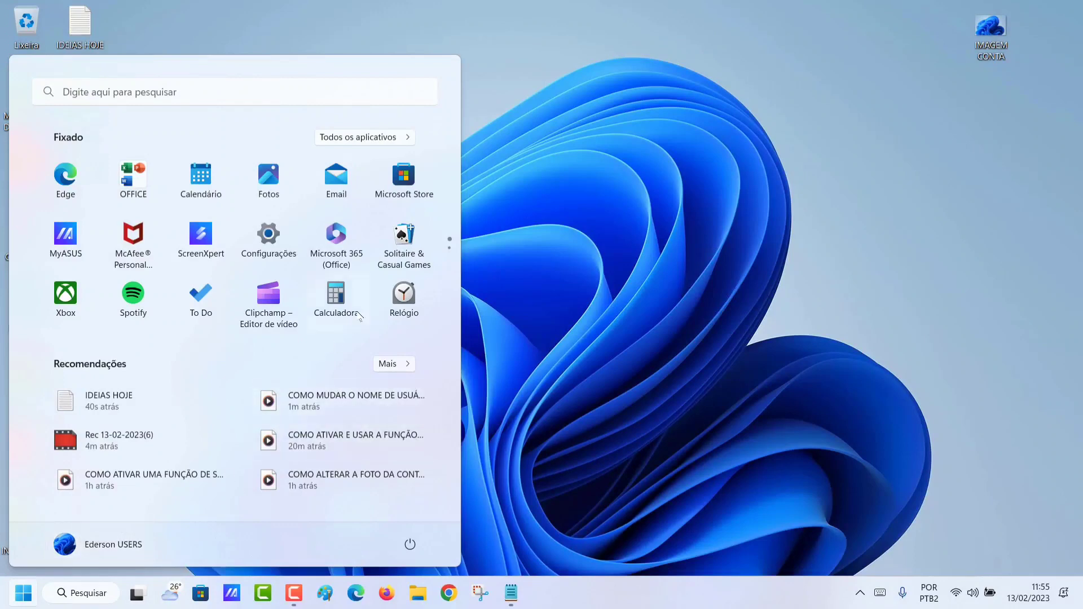
Step: Check the account name on the Contas page of Configurações and close the settings window
left_click(262, 242)
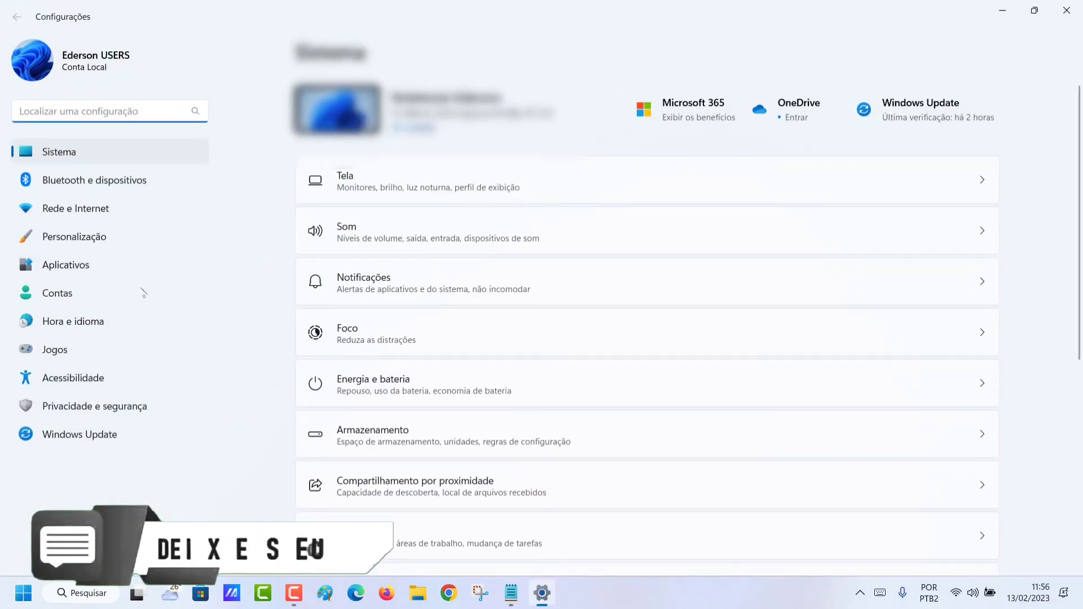
left_click(71, 295)
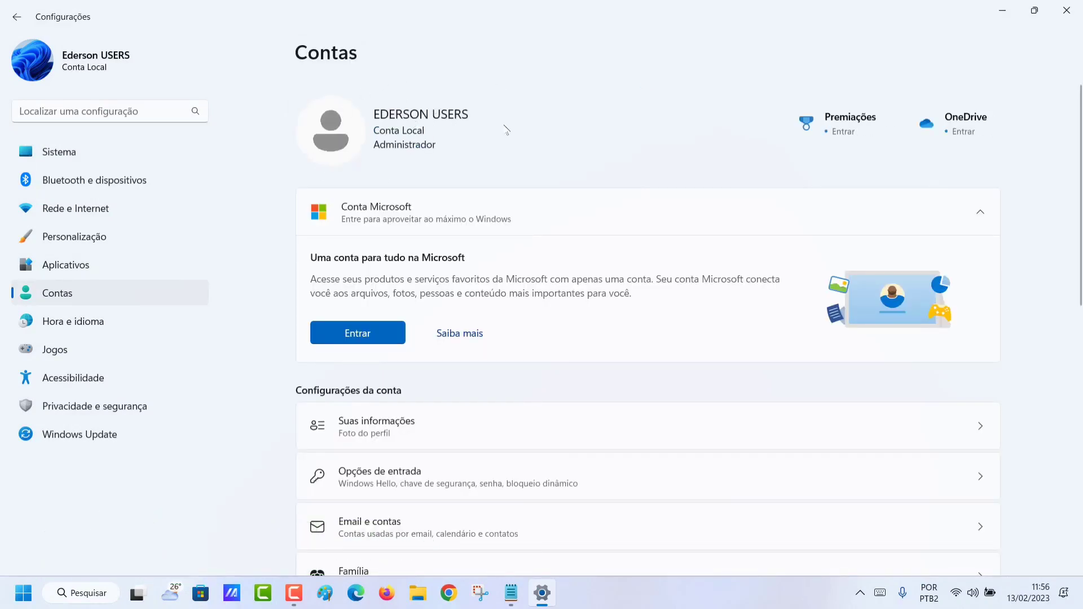
left_click(1071, 10)
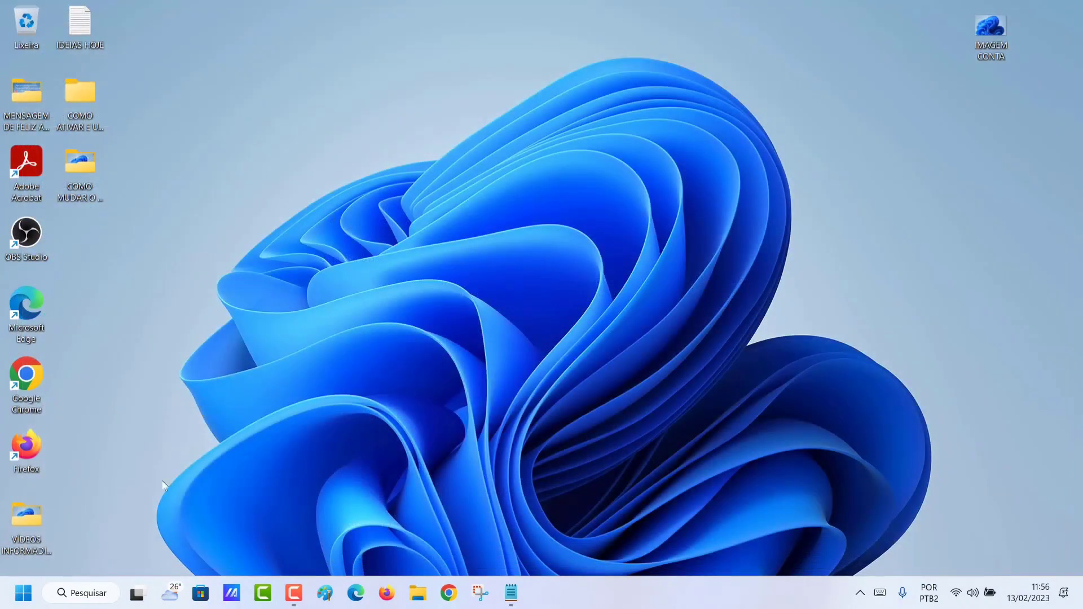
Step: Lock the computer once more to check the renamed account on the sign-in screen, and unlock it back to the desktop
left_click(25, 594)
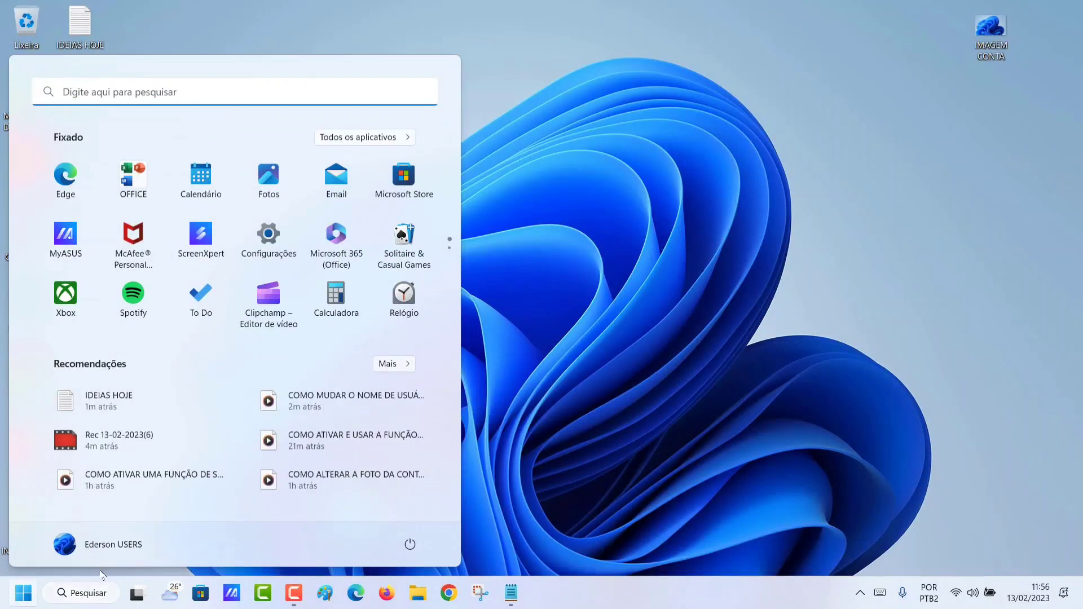
left_click(130, 548)
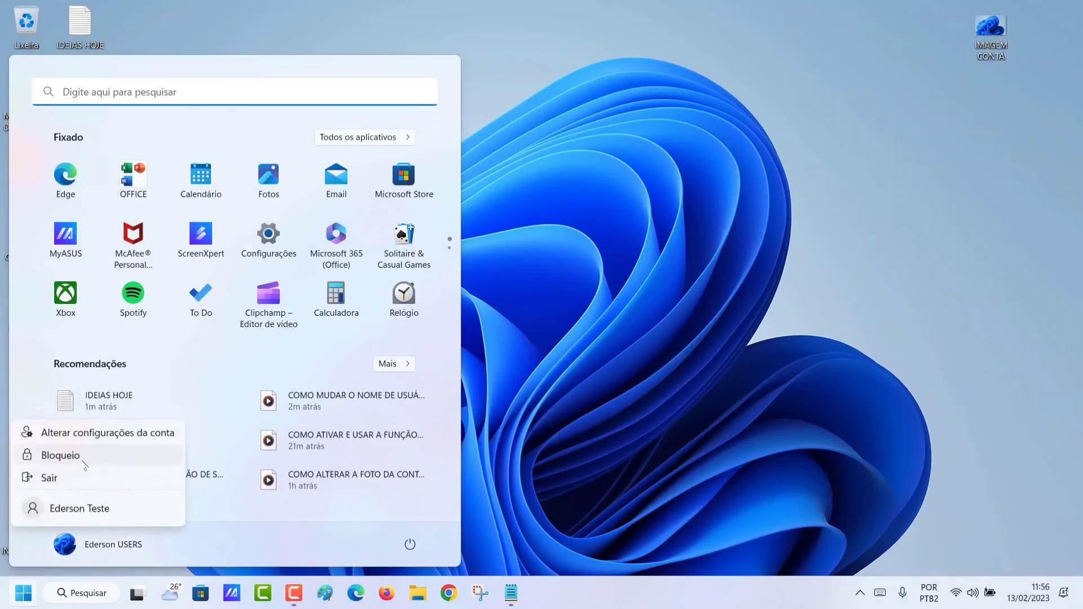
left_click(56, 452)
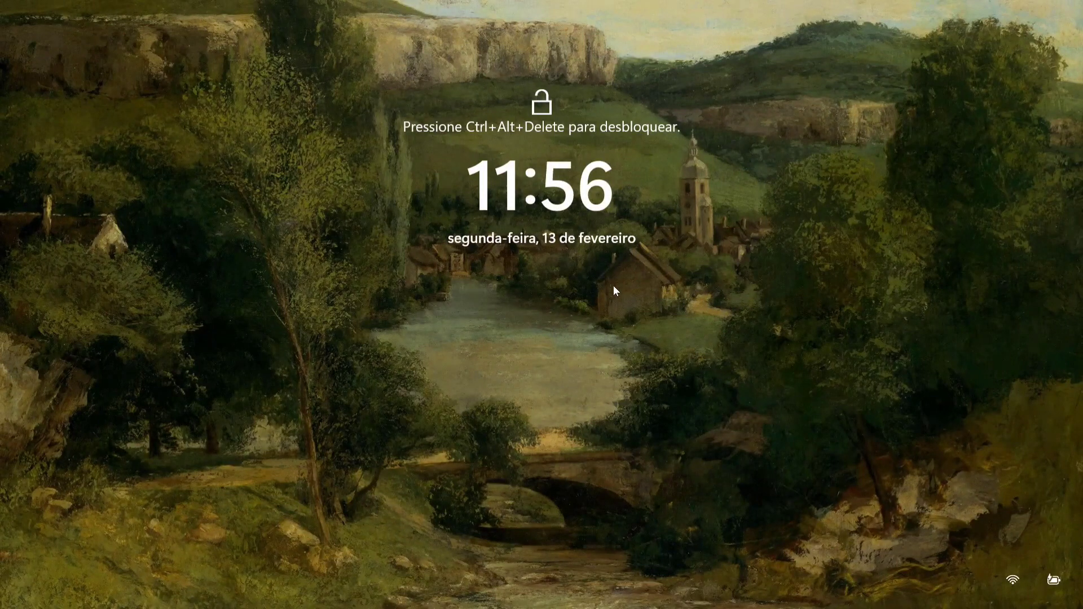
key("ctrl+alt+Delete")
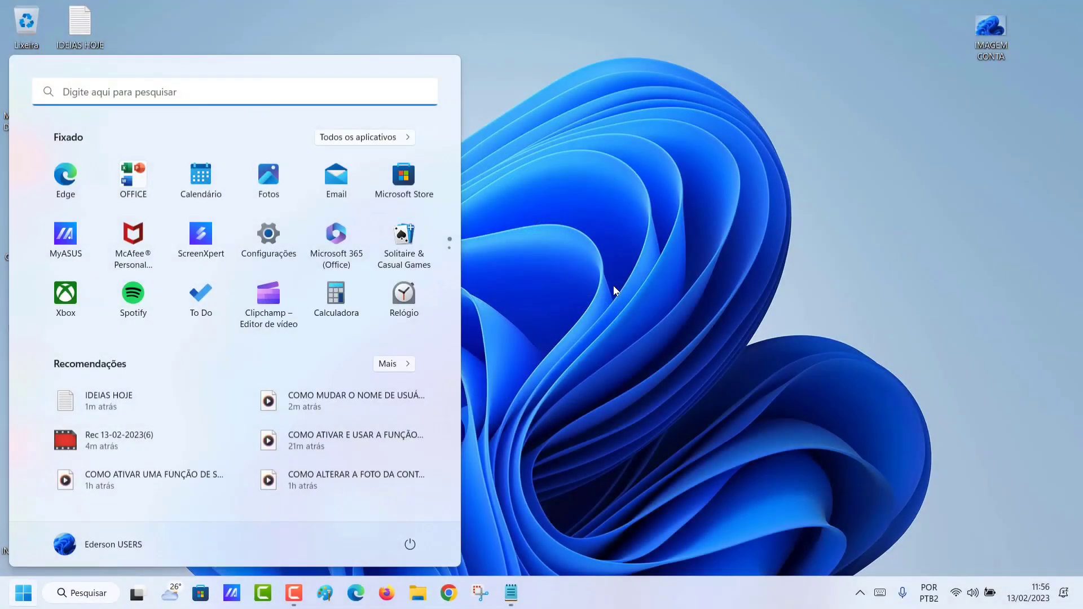
left_click(645, 302)
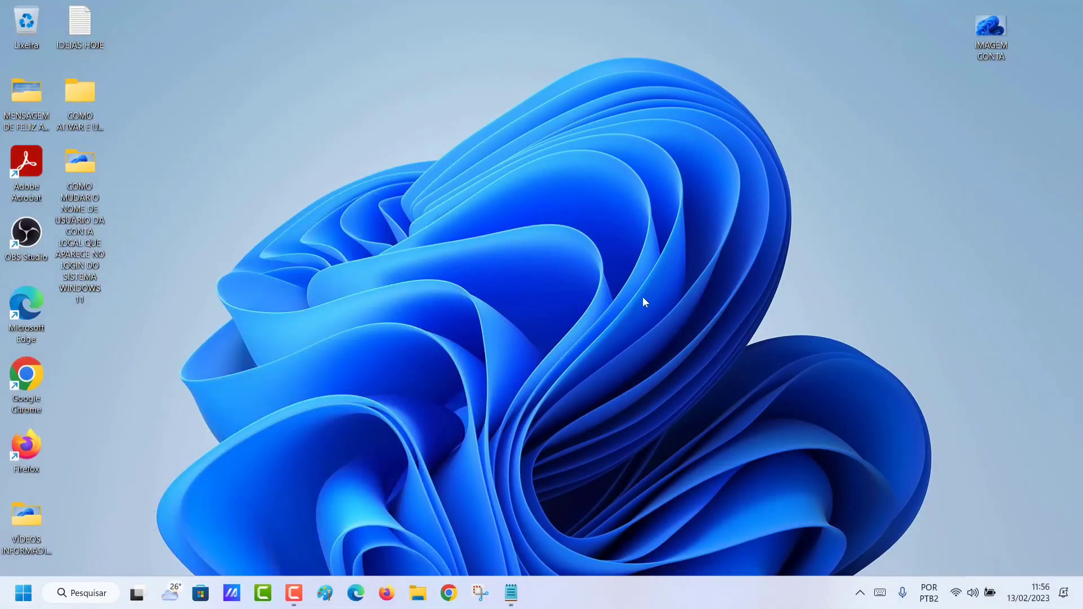